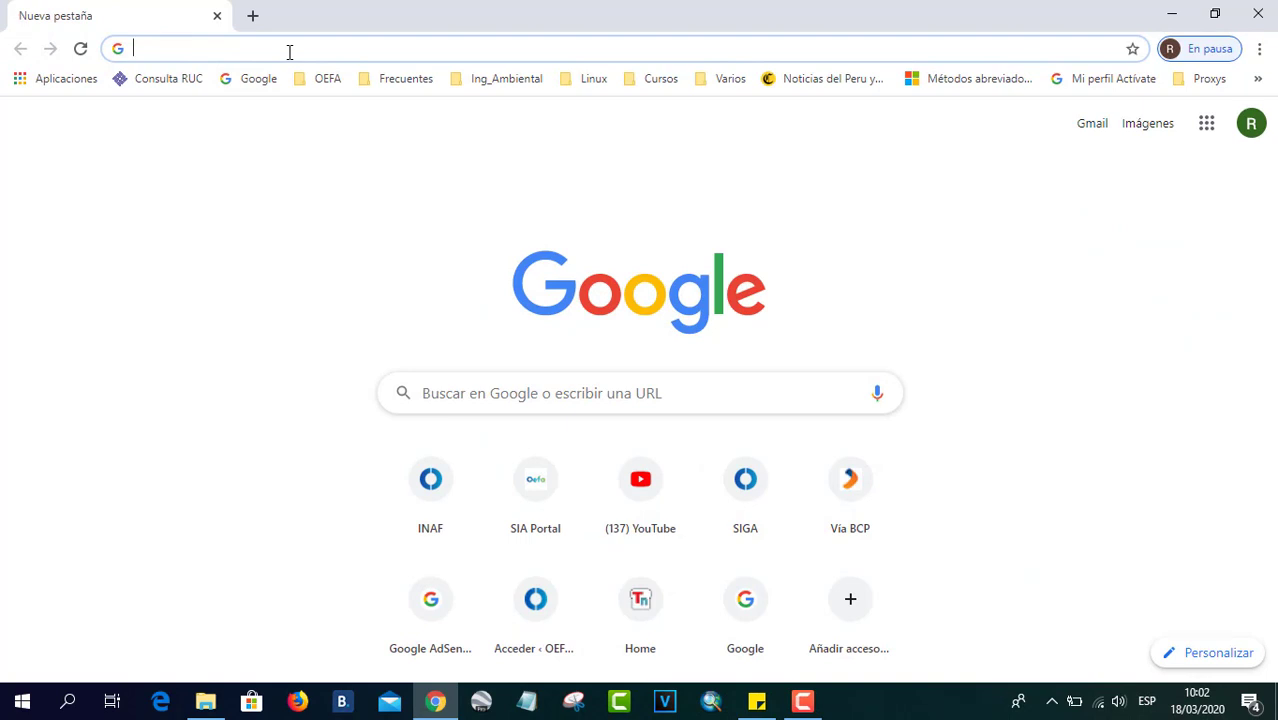
- Search the web for balenaetcher and open the balenaEtcher home page at its download section
text(balena)
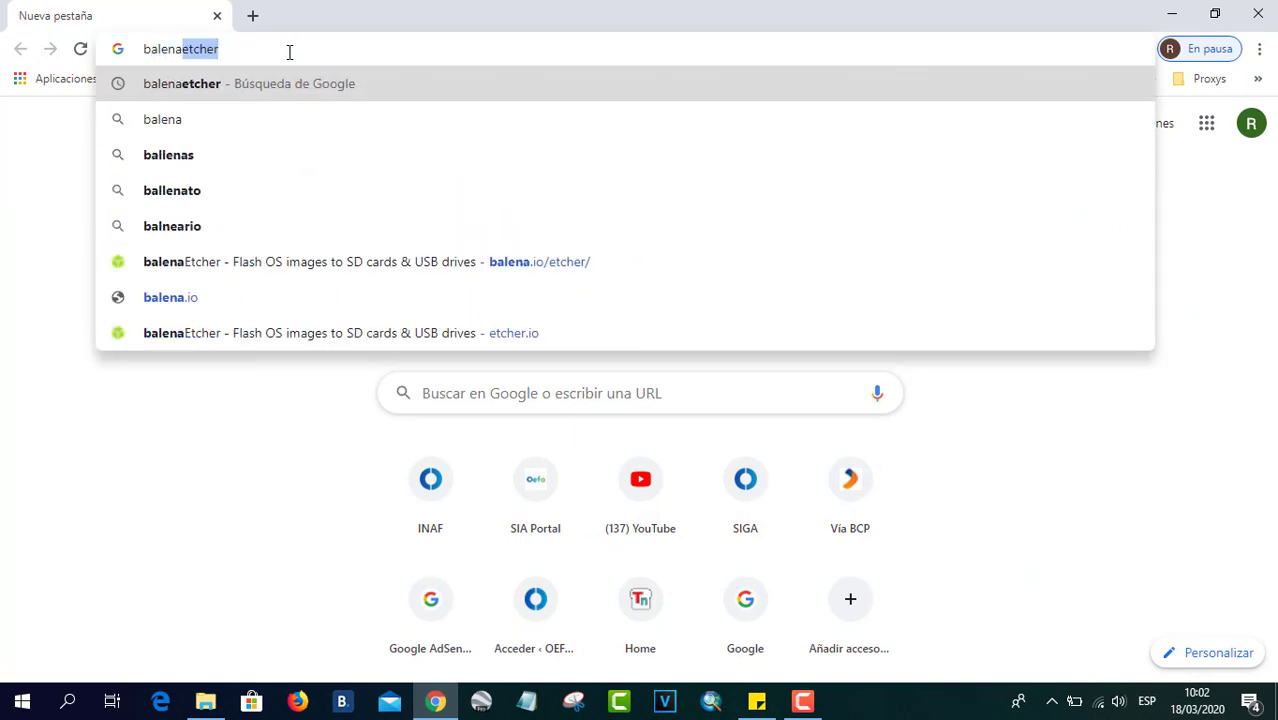
key(Return)
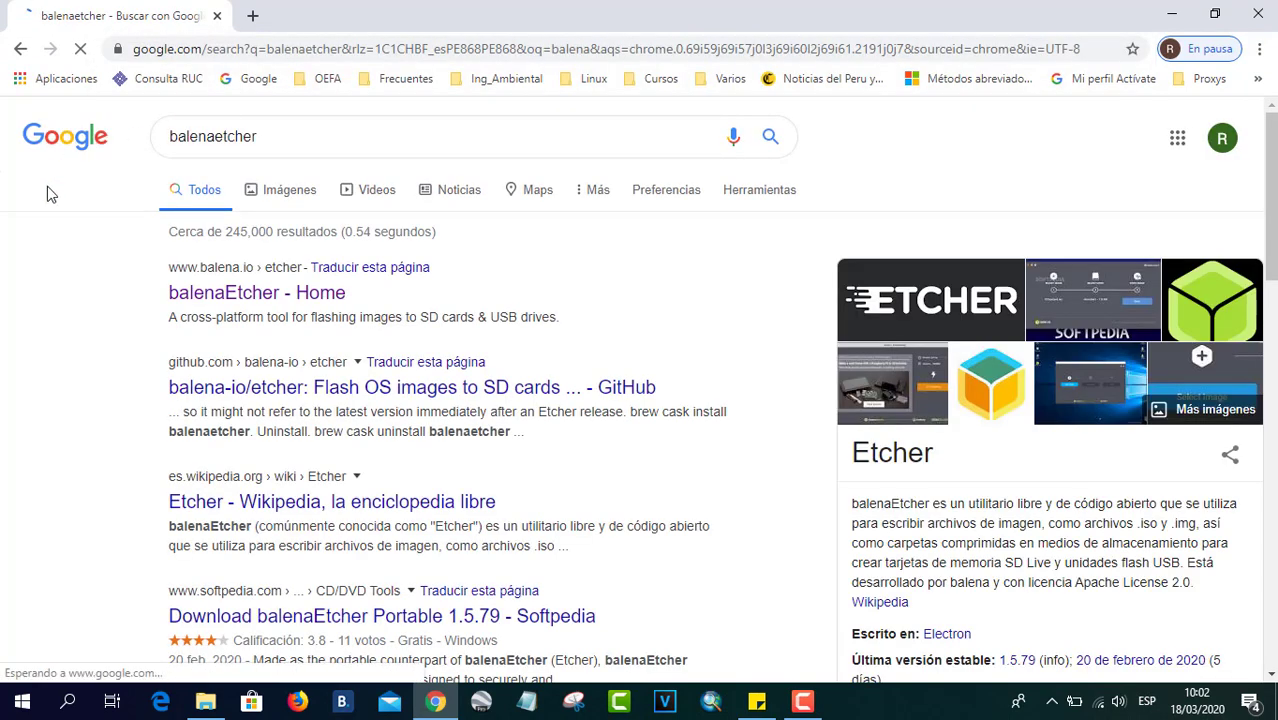
click(256, 297)
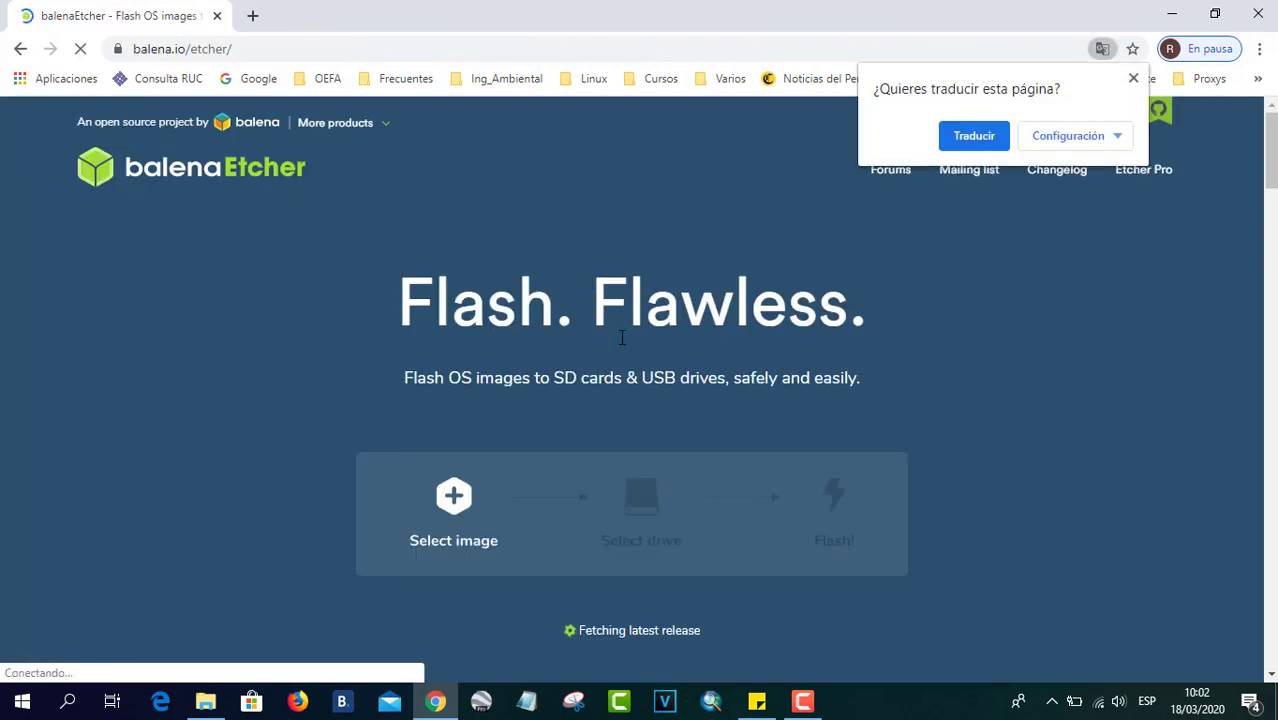
scroll(655, 306, down, 2)
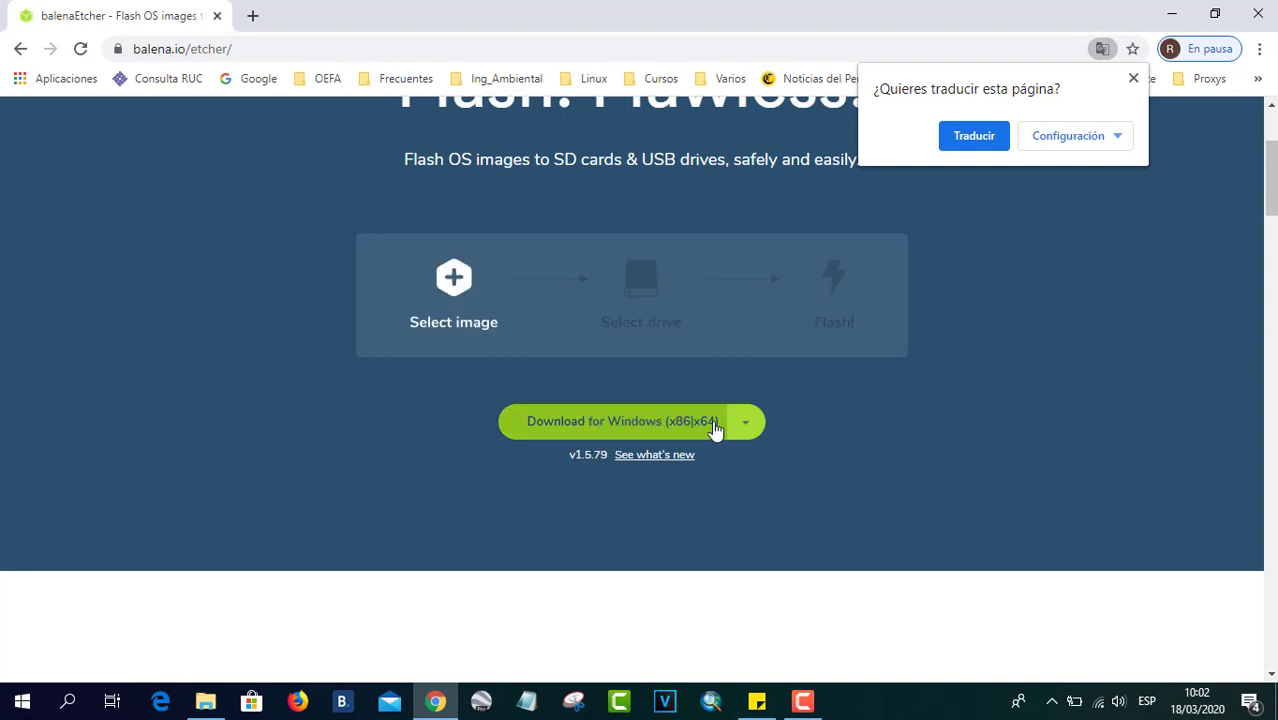
click(676, 424)
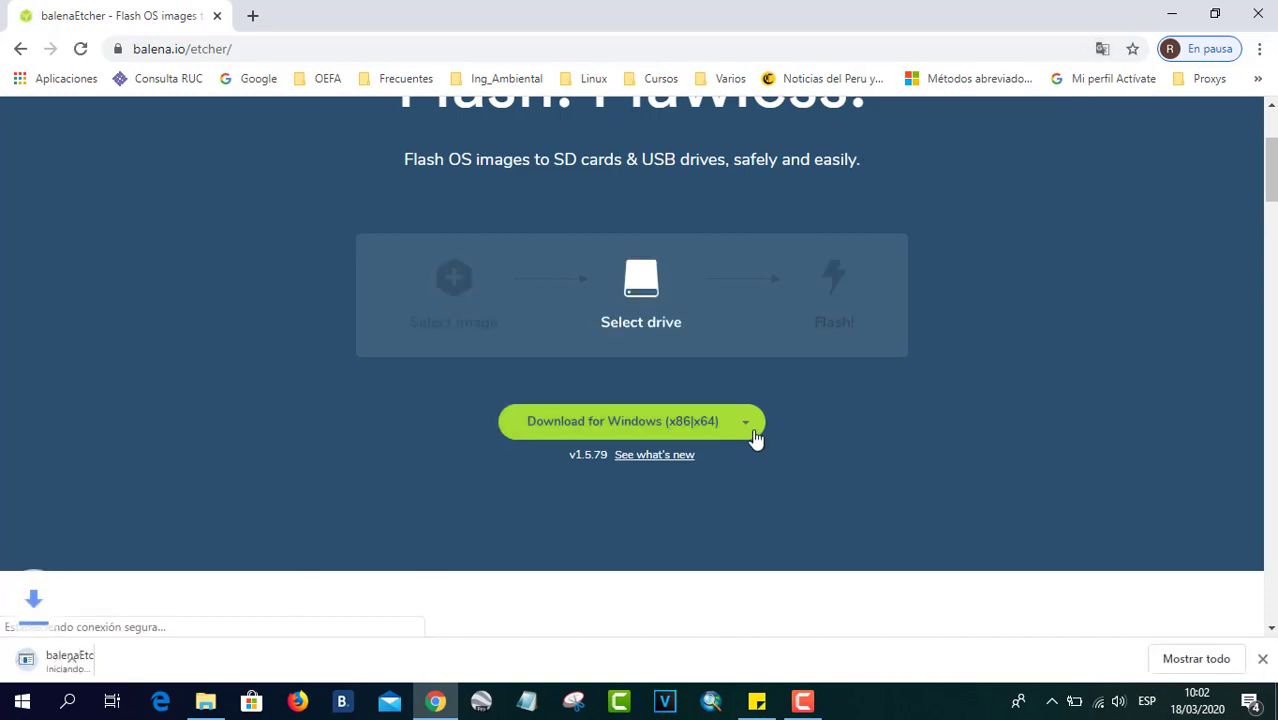
click(194, 660)
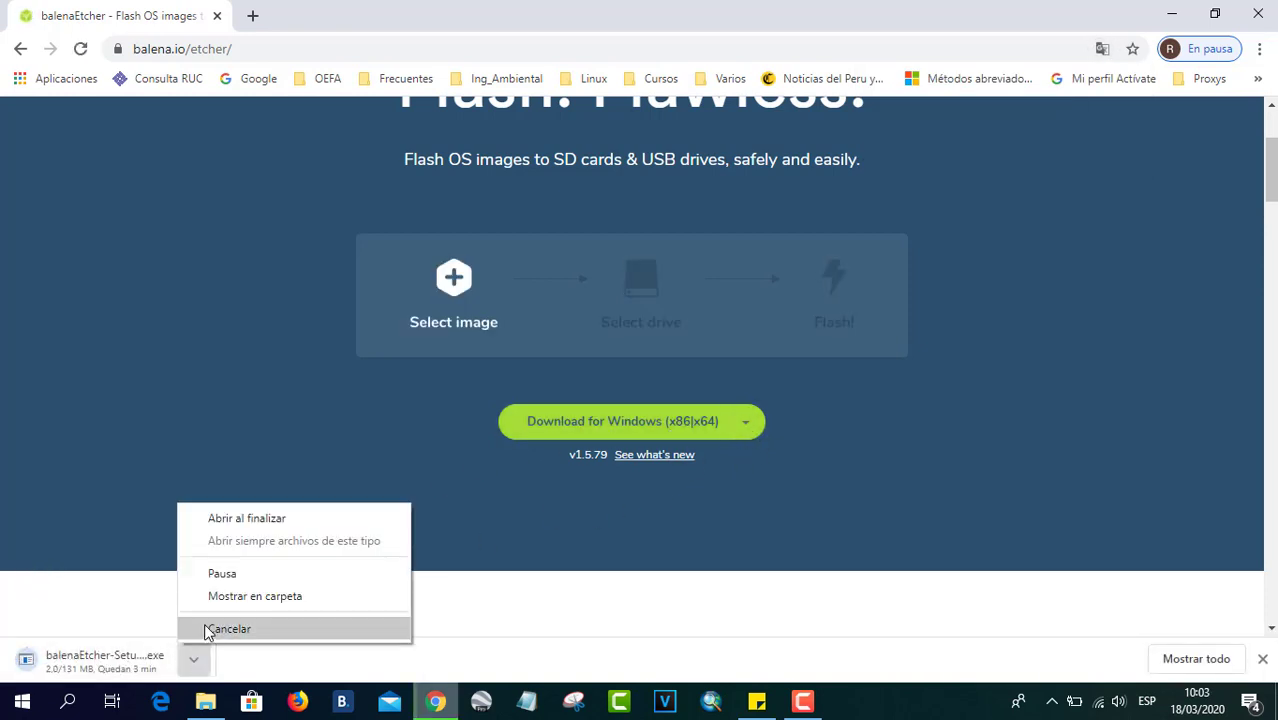
click(208, 629)
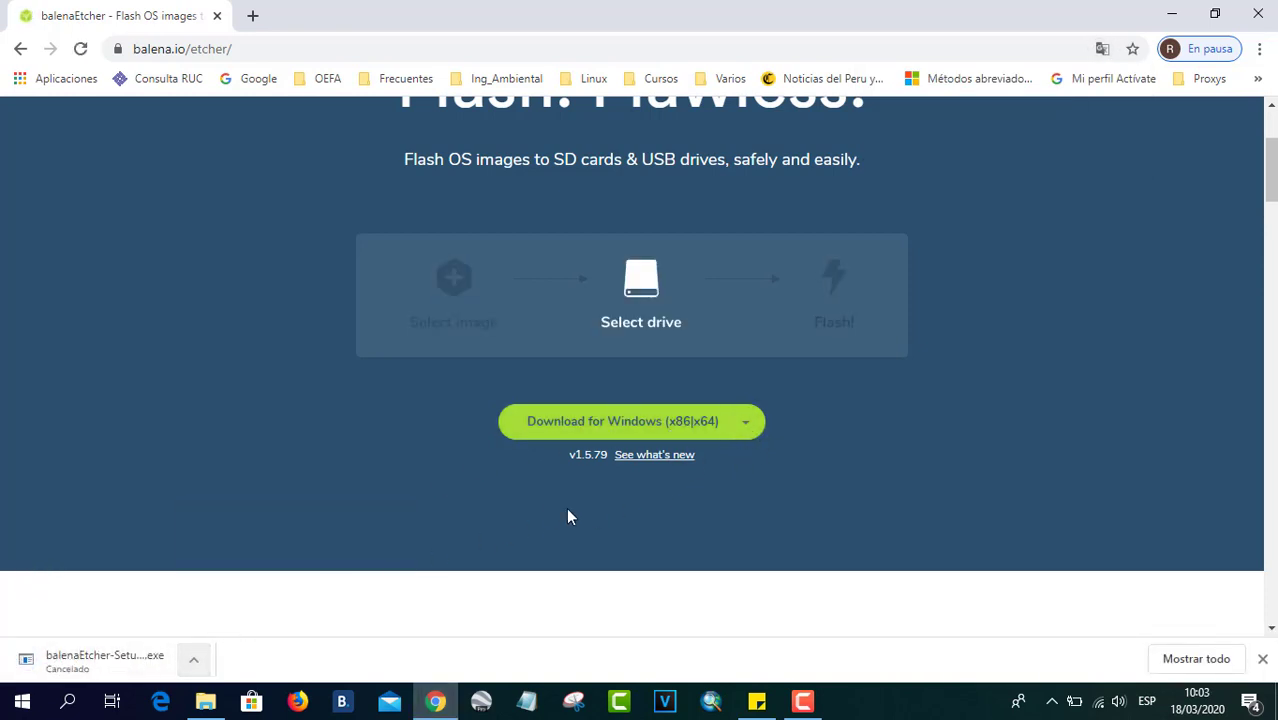
- Download Etcher for Windows (x86|x64) (Portable) and minimize the browser to reach the desktop
click(746, 428)
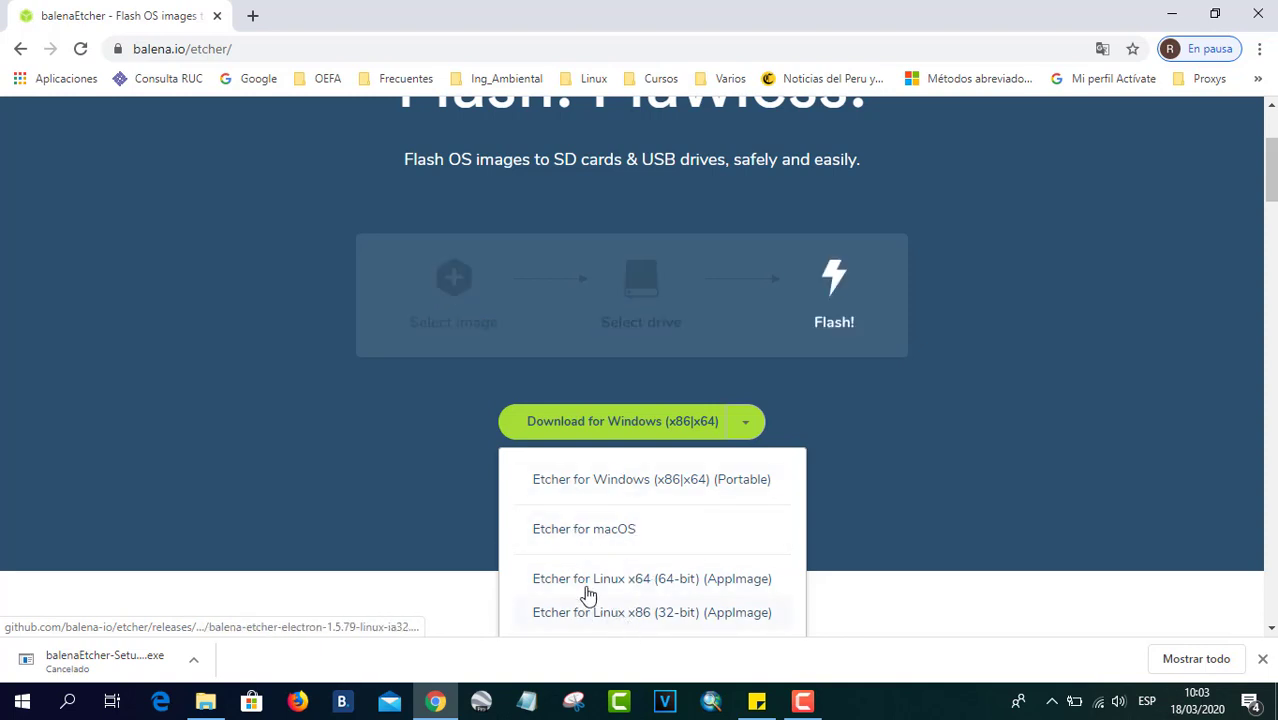
click(742, 485)
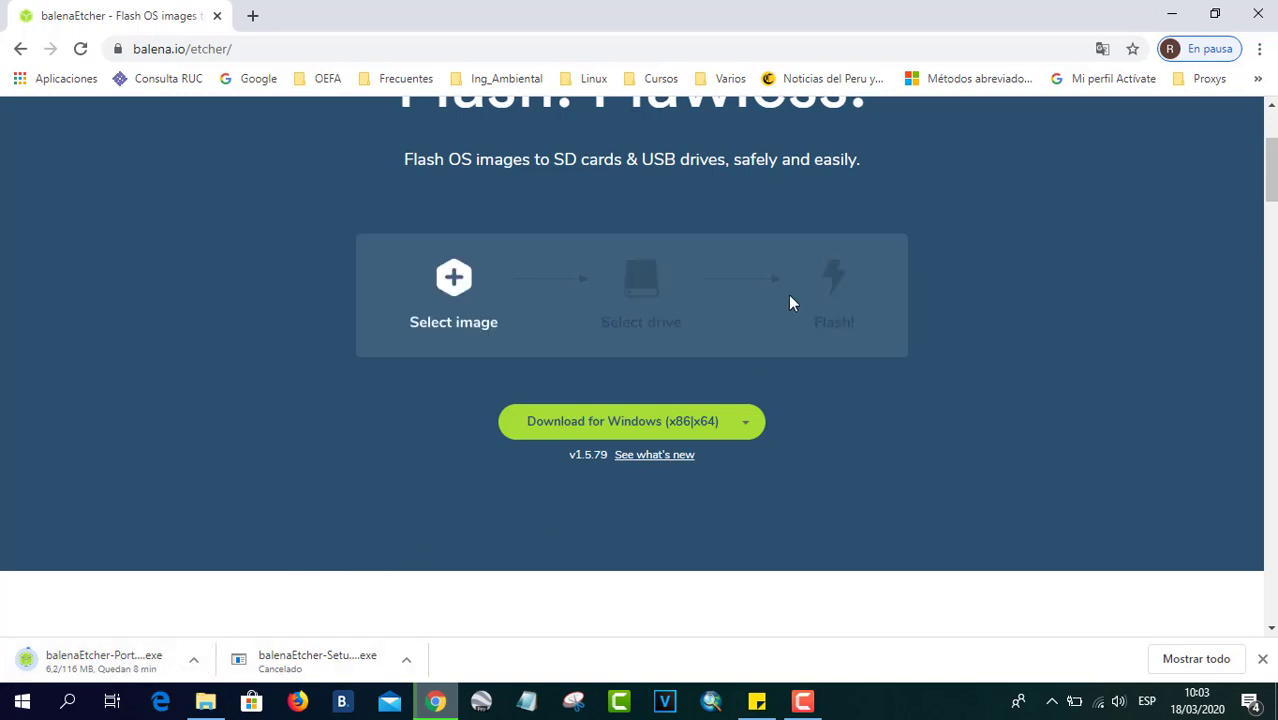
click(1171, 16)
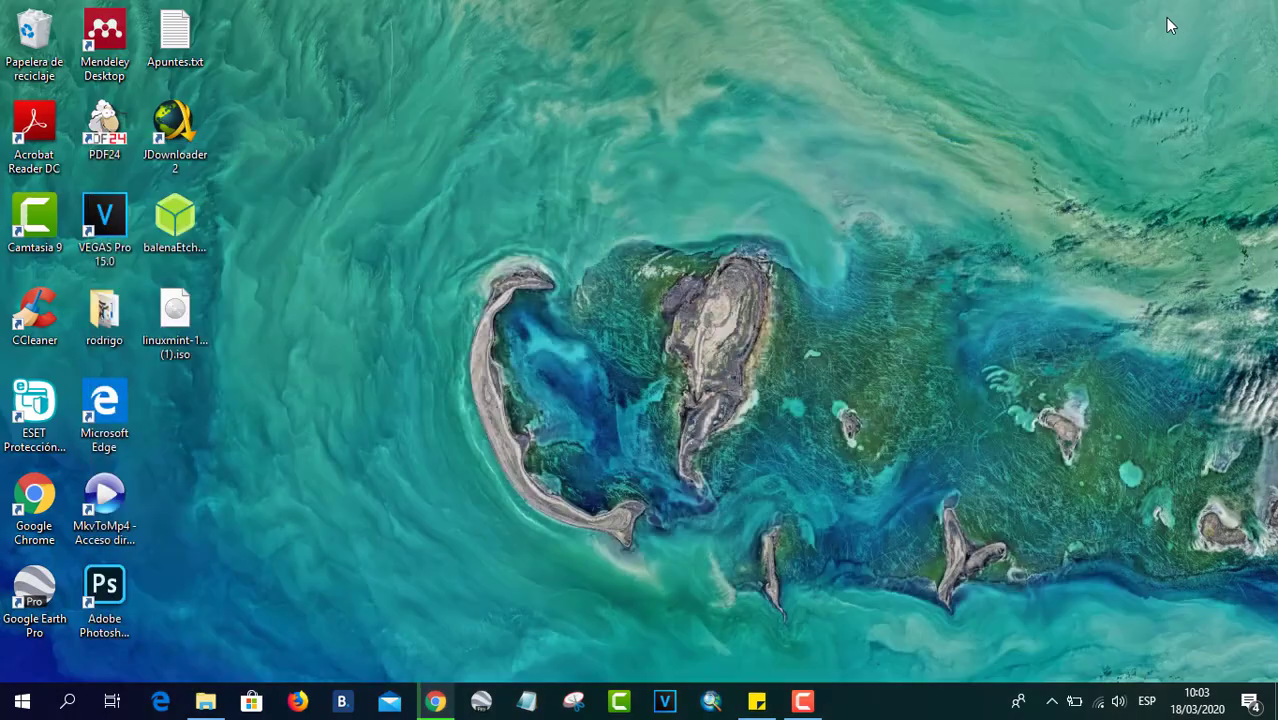
- Launch balenaEtcher-Portable-1.5.79.exe from the desktop and select the Linux Mint ISO file there
click(177, 242)
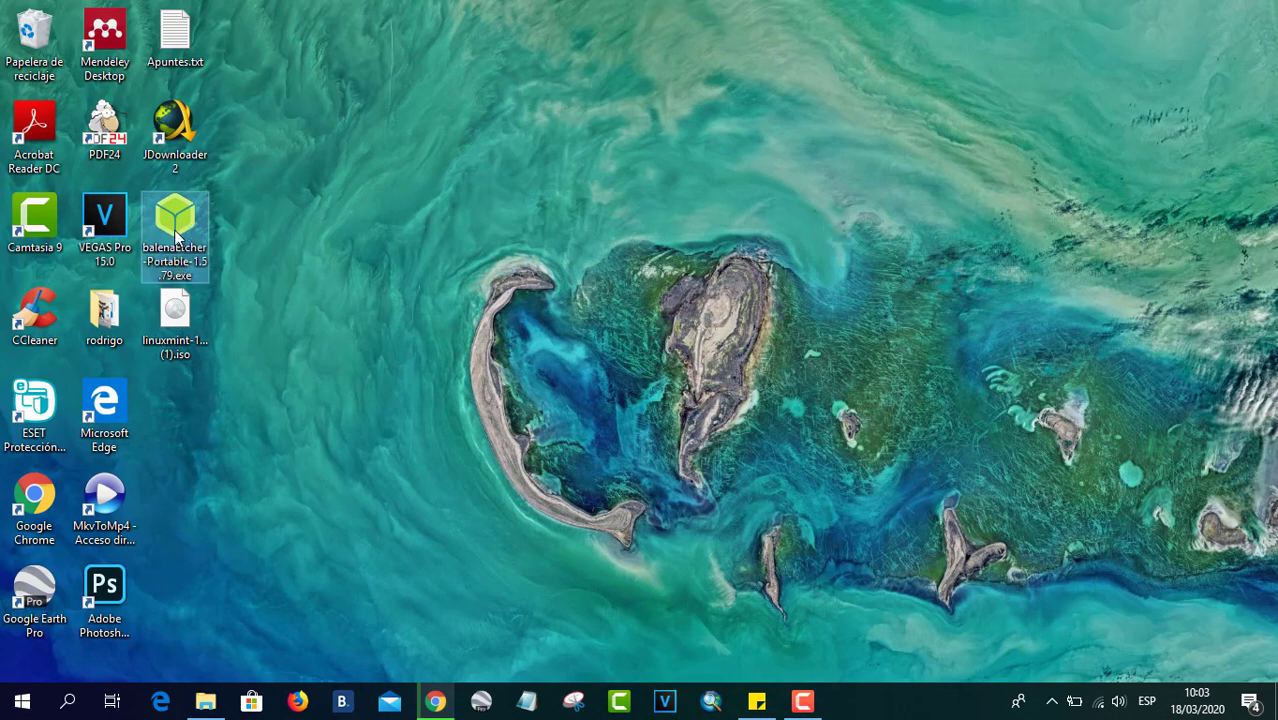
double_click(182, 236)
click(178, 343)
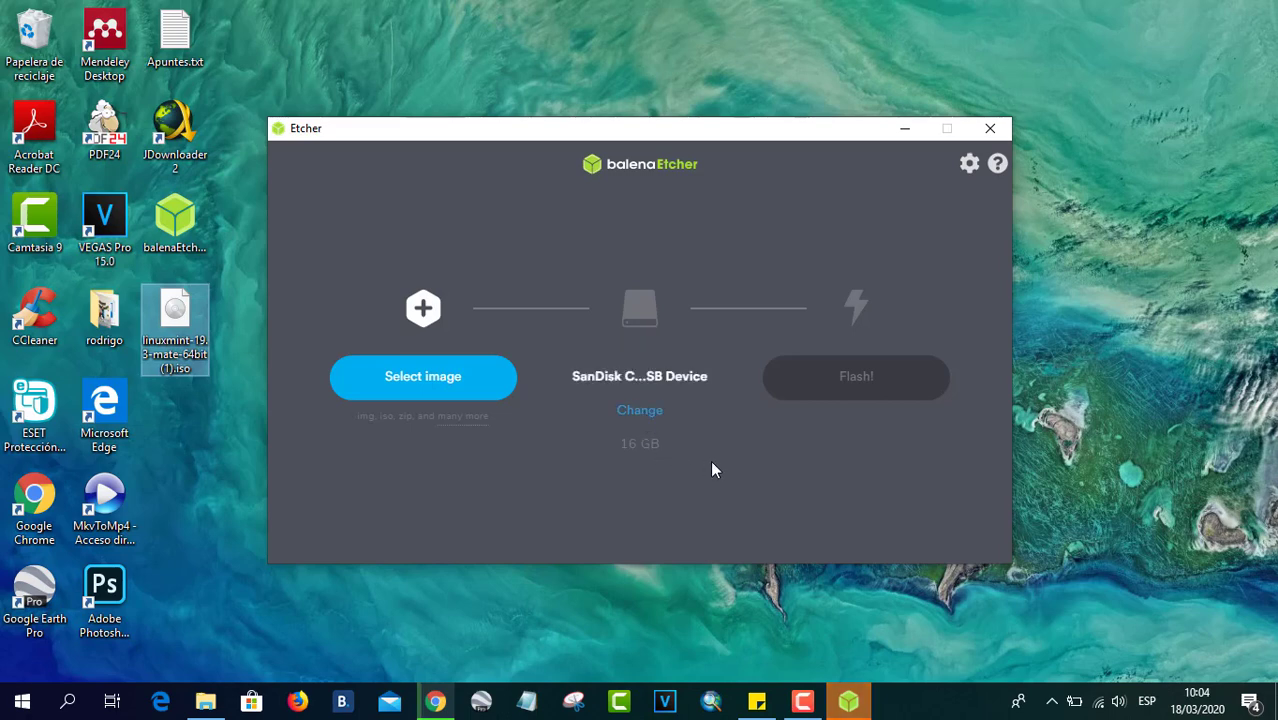
- Review Etcher's target drive selection, keeping SanDisk Cruzer Blade USB Device - 16 GB as the drive
click(648, 416)
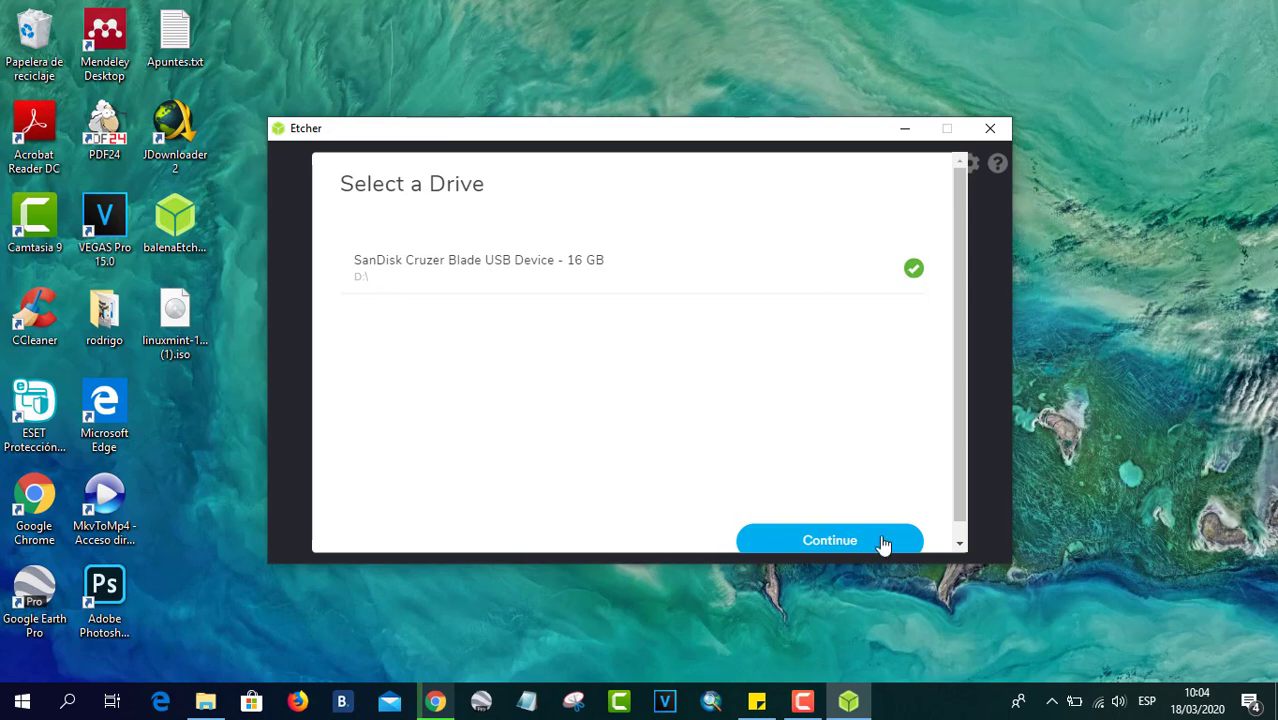
click(710, 270)
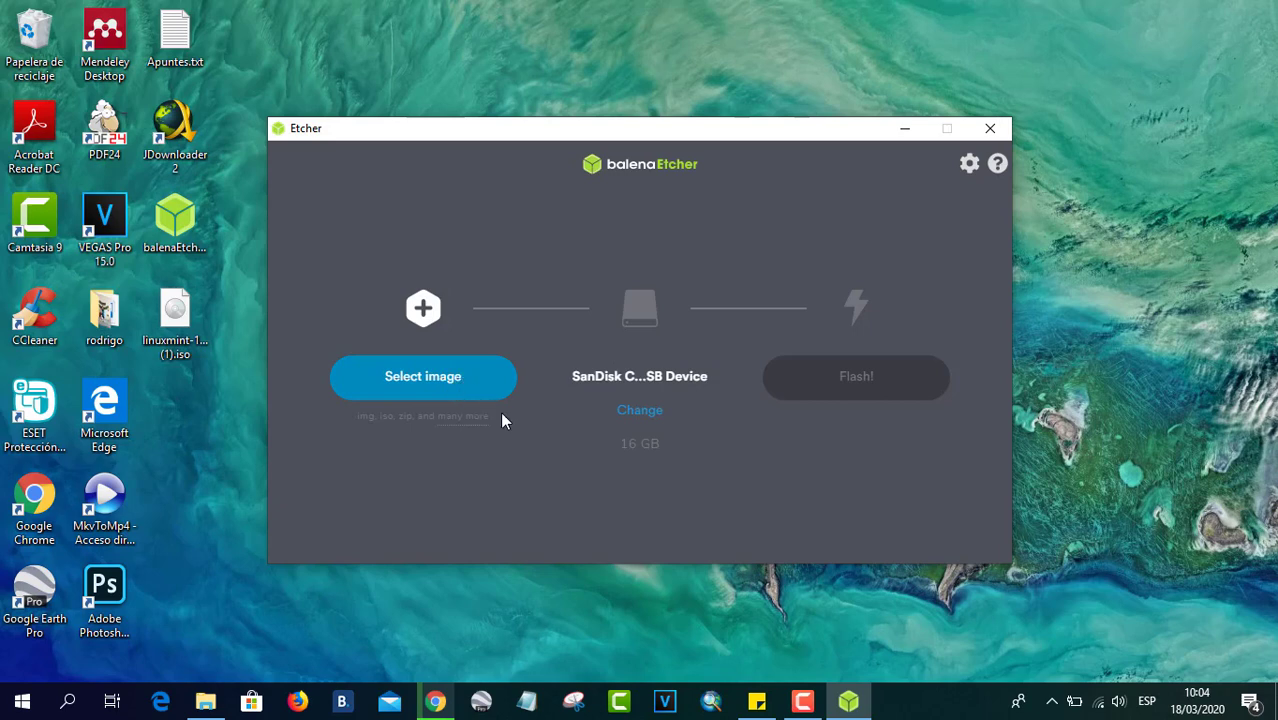
click(644, 412)
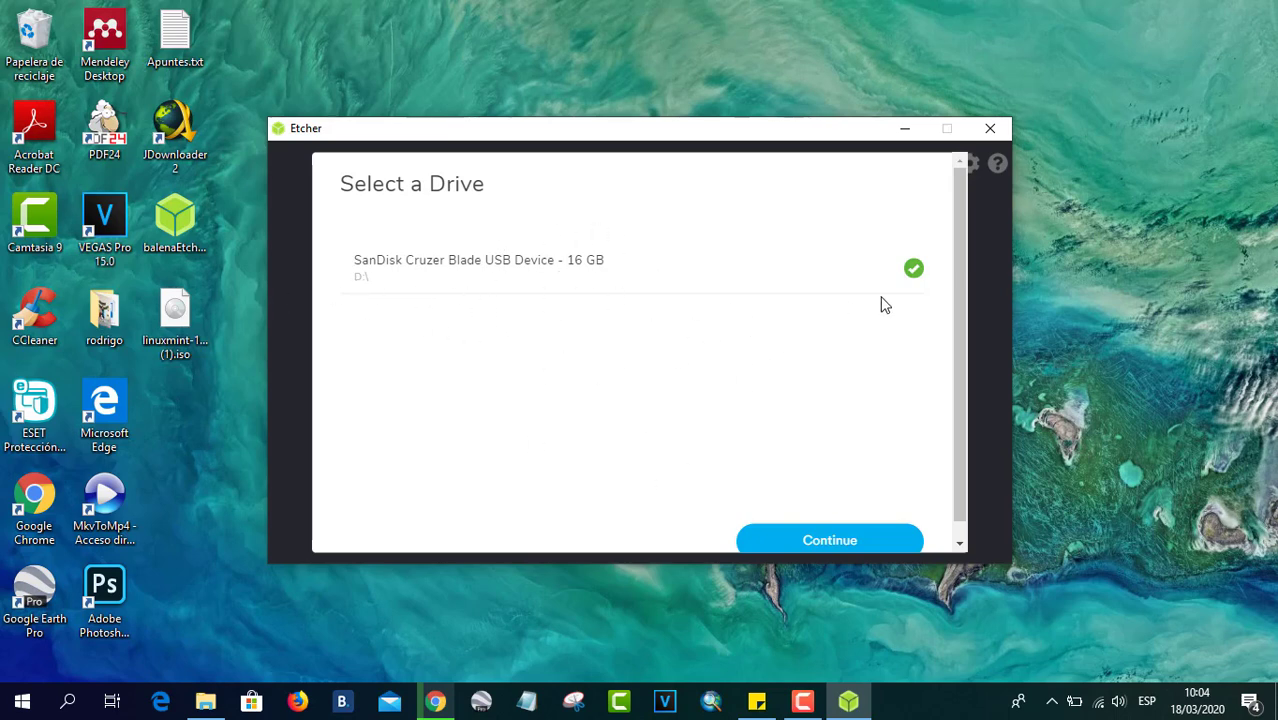
click(455, 291)
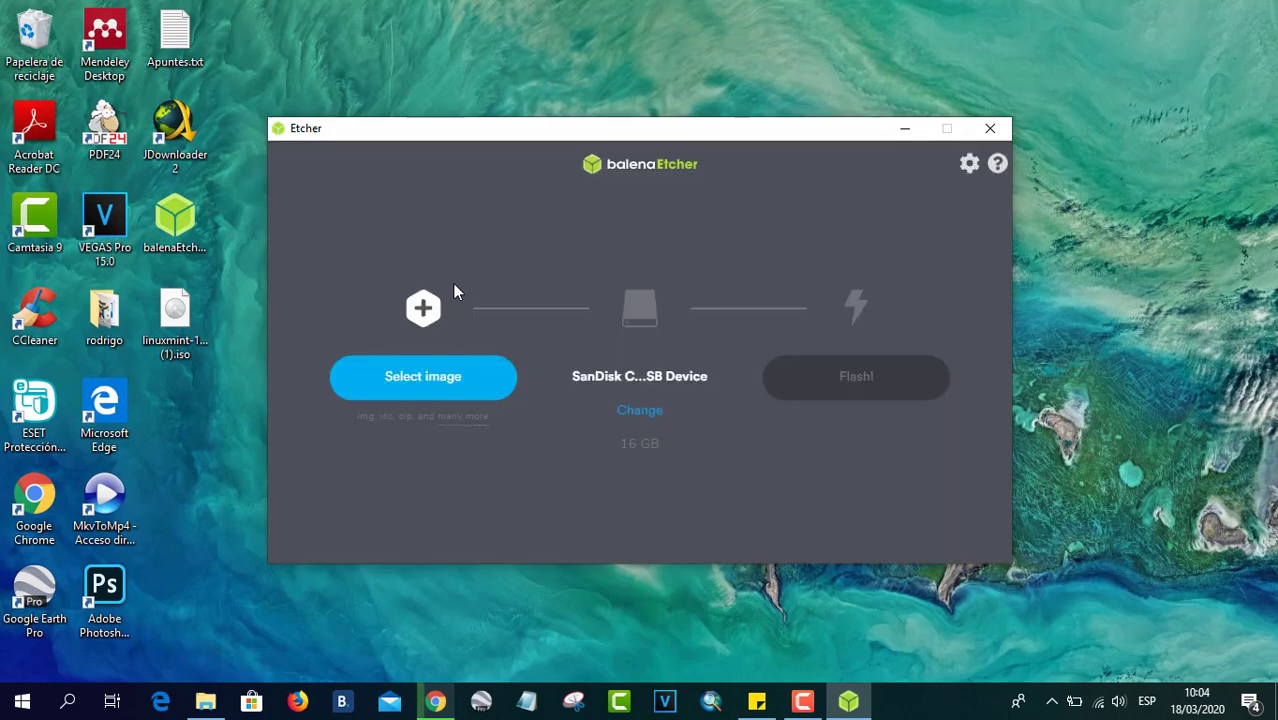
- Browse for the image, select linuxmint-19.3-mate-64bit (1).iso in Escritorio, and enlarge the file dialog
click(422, 388)
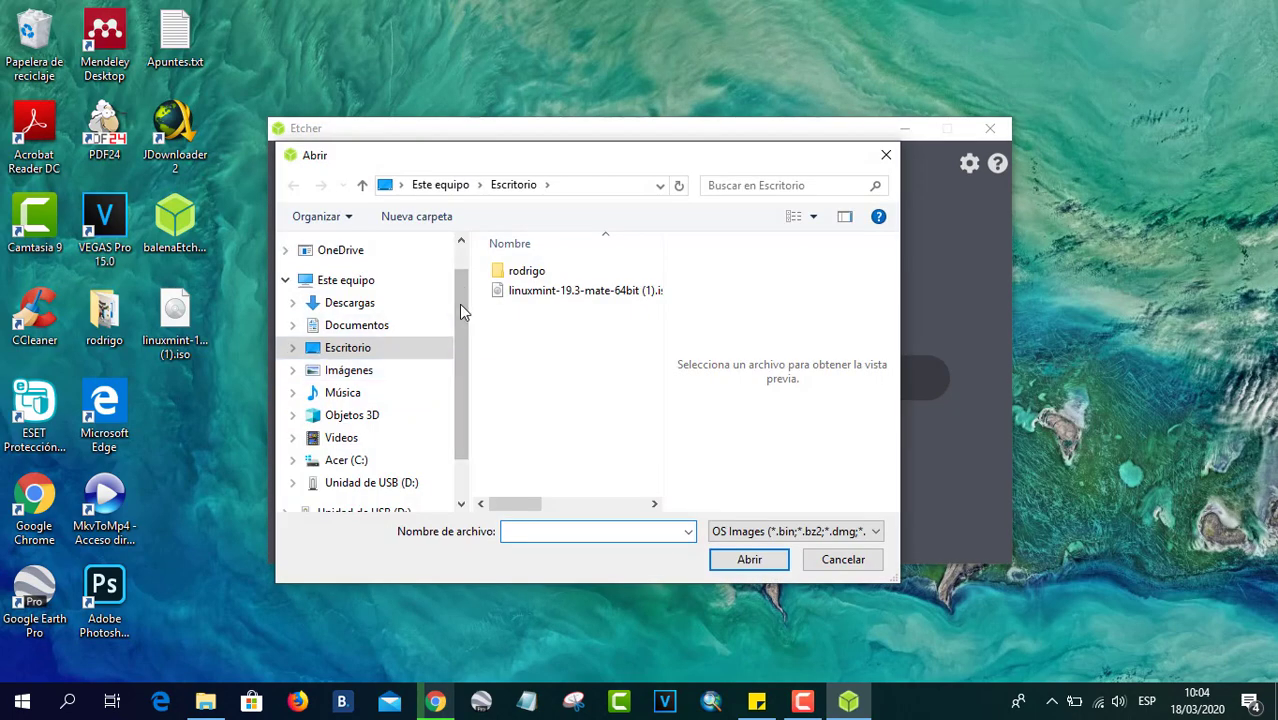
click(575, 291)
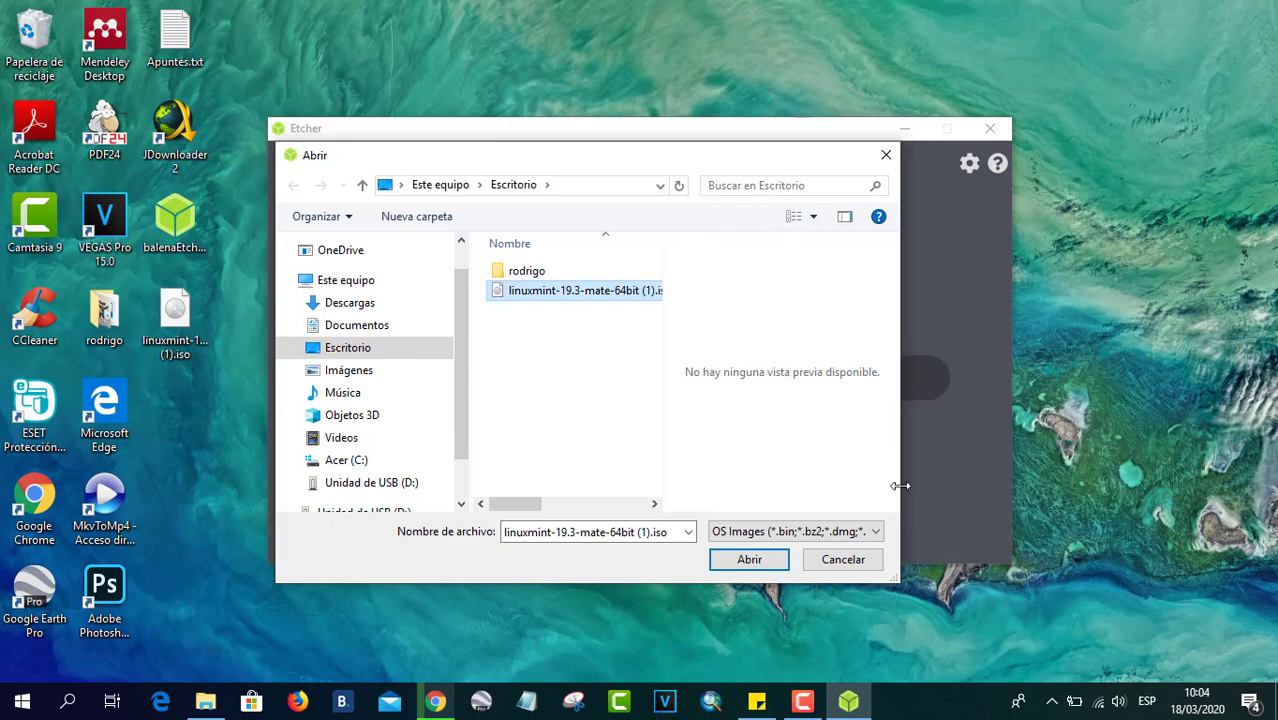
drag(897, 584, 1262, 660)
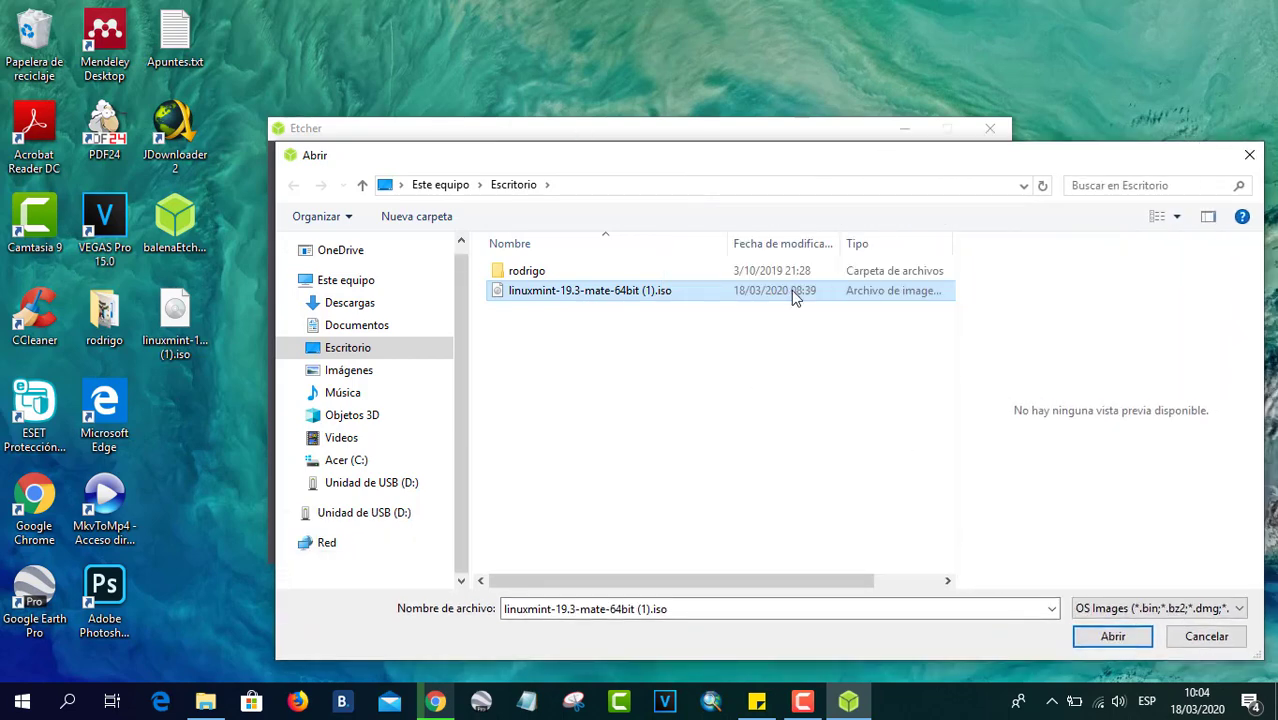
right_click(996, 253)
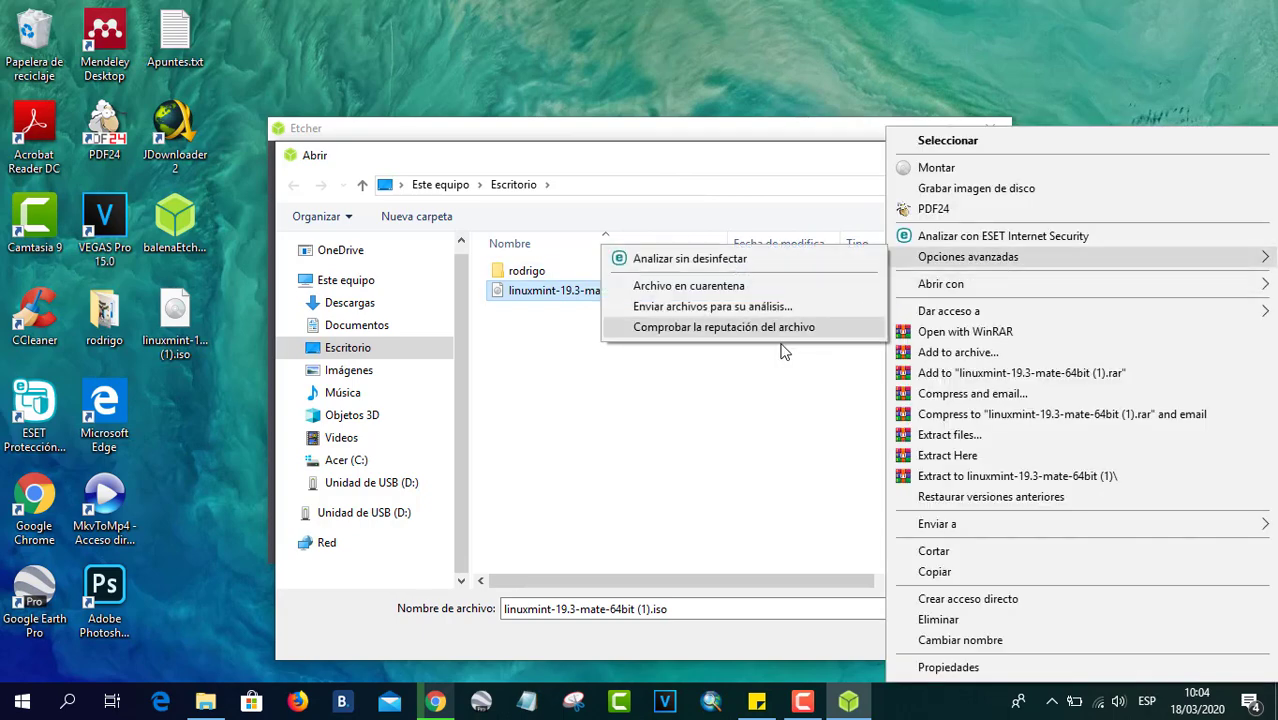
click(687, 245)
right_click(687, 245)
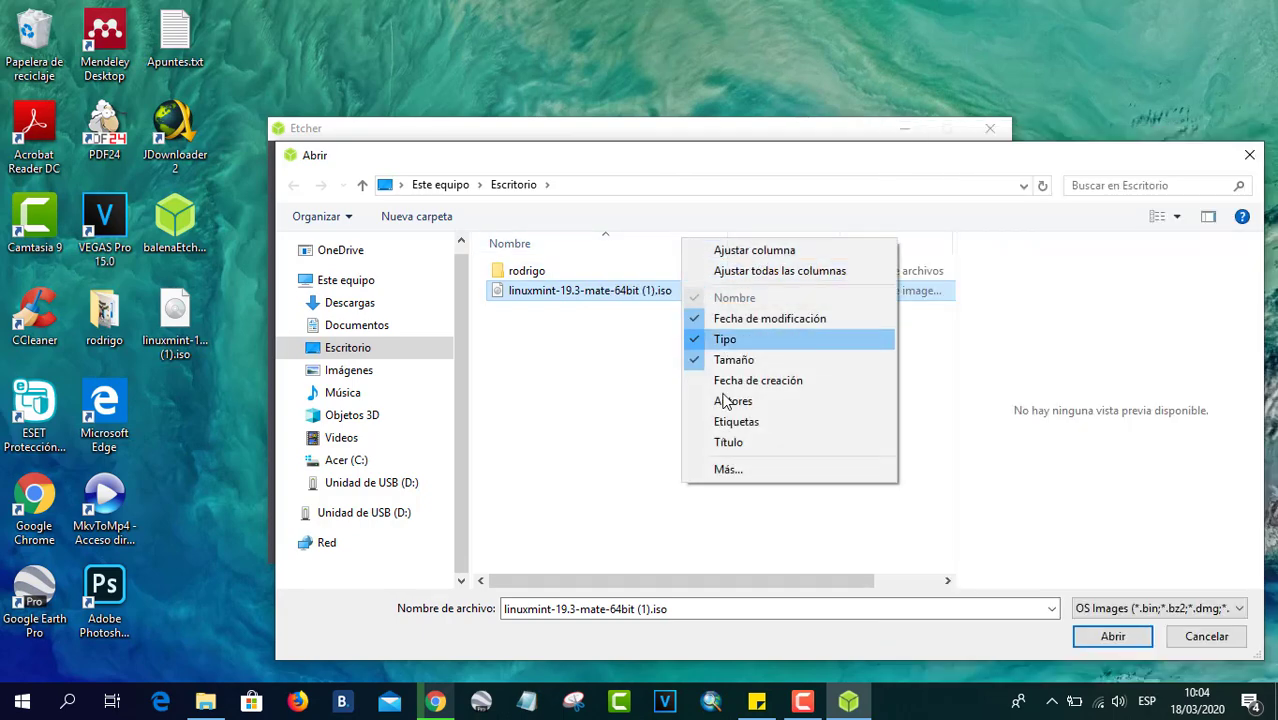
click(966, 348)
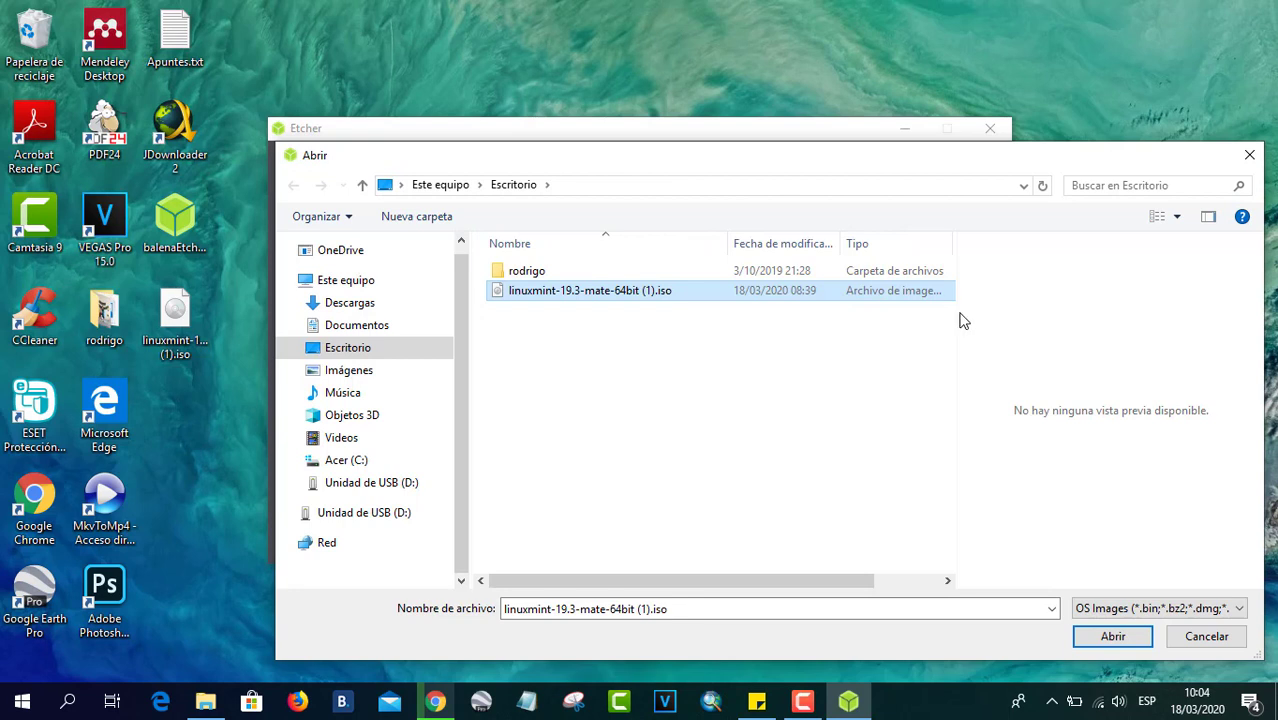
- Widen the file list to include the Tamaño column and load linuxmint-19.3-mate-64bit (1).iso as the image
drag(960, 322, 1102, 324)
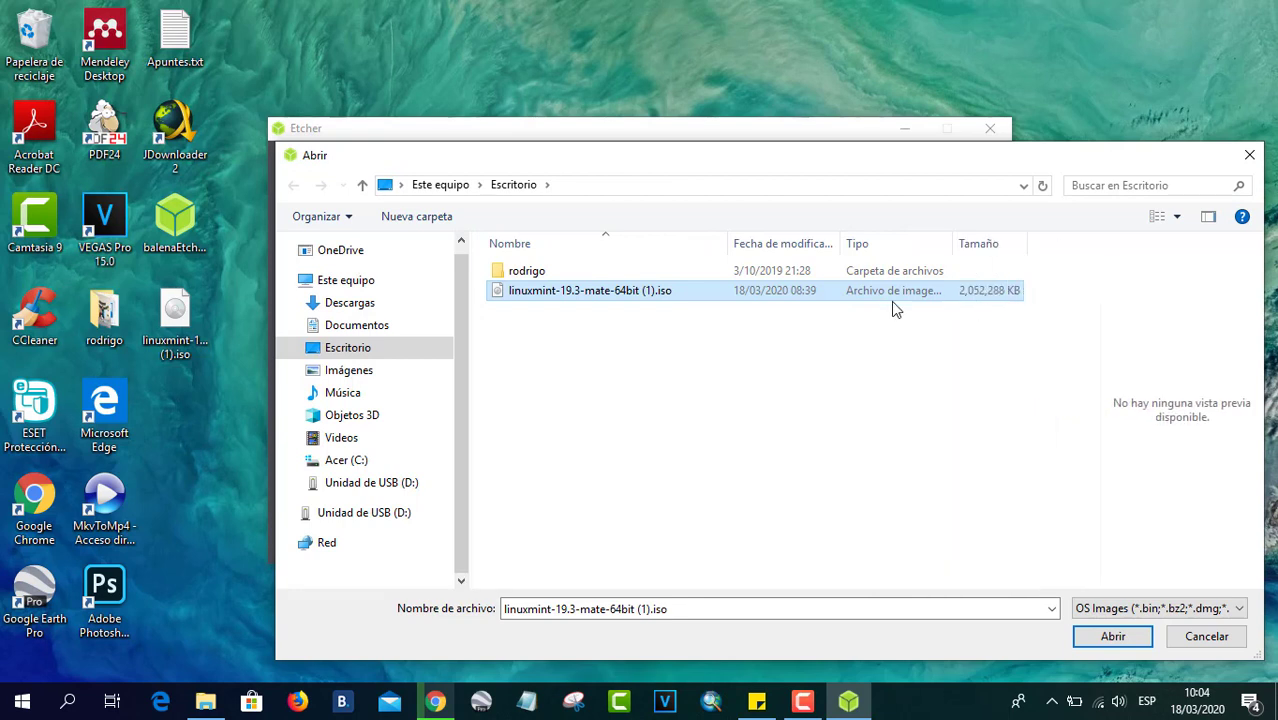
click(580, 292)
click(1110, 637)
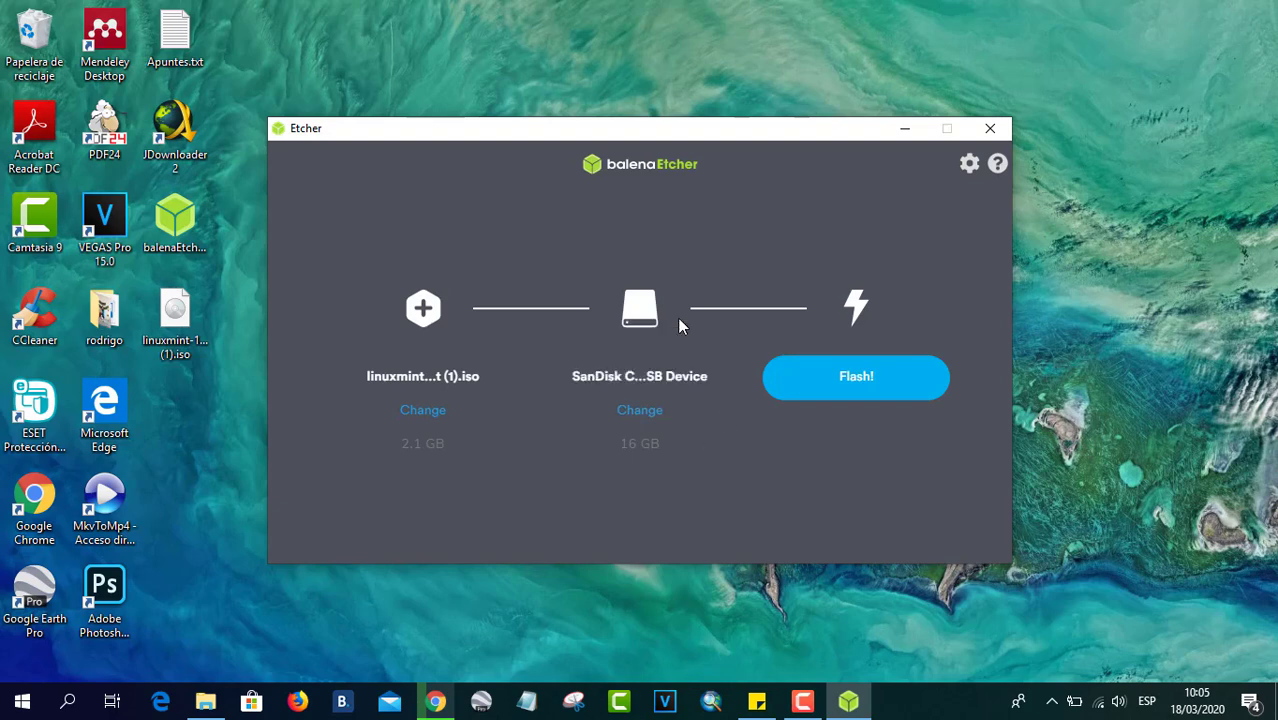
- Flash the Linux Mint image to the SanDisk USB drive
click(849, 384)
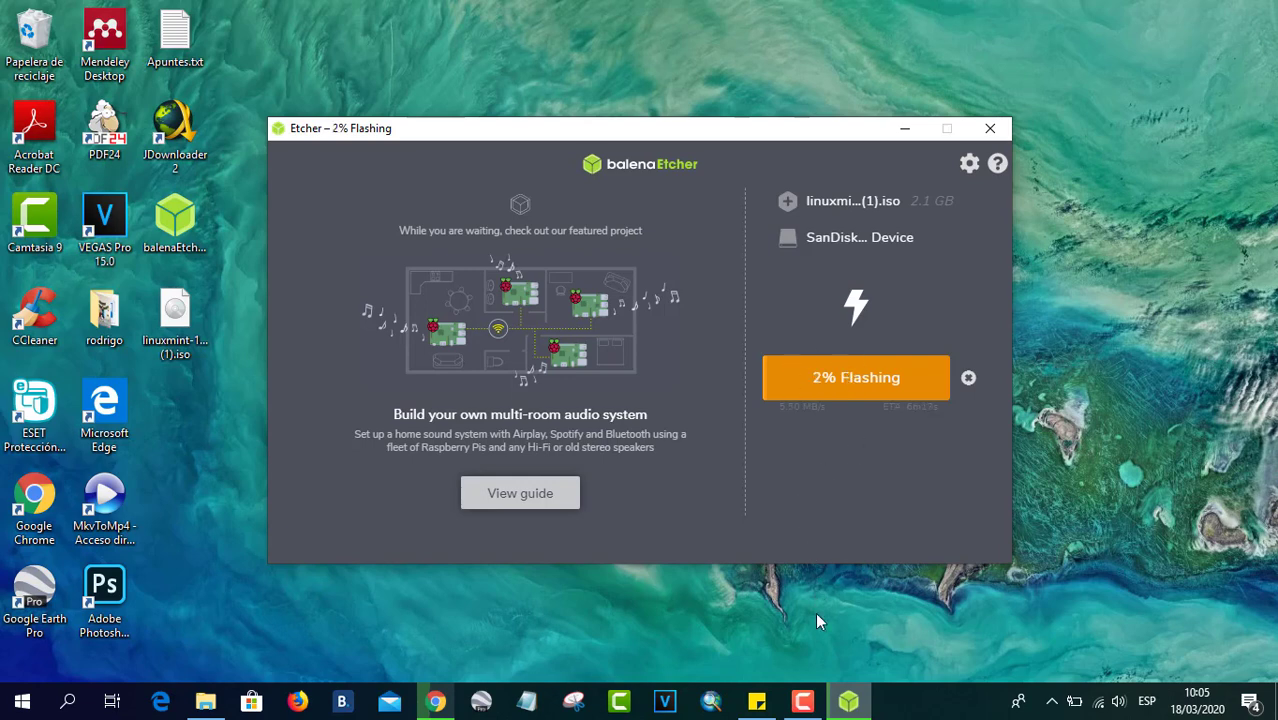
click(806, 703)
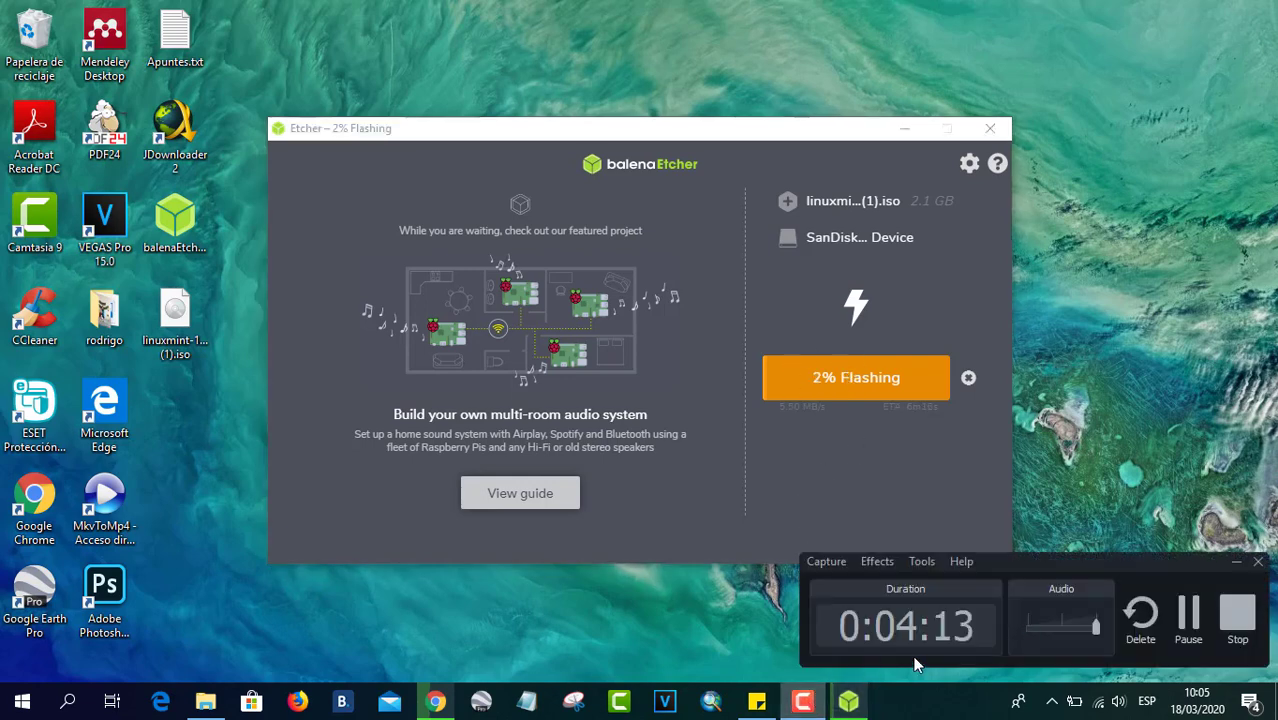
click(1188, 618)
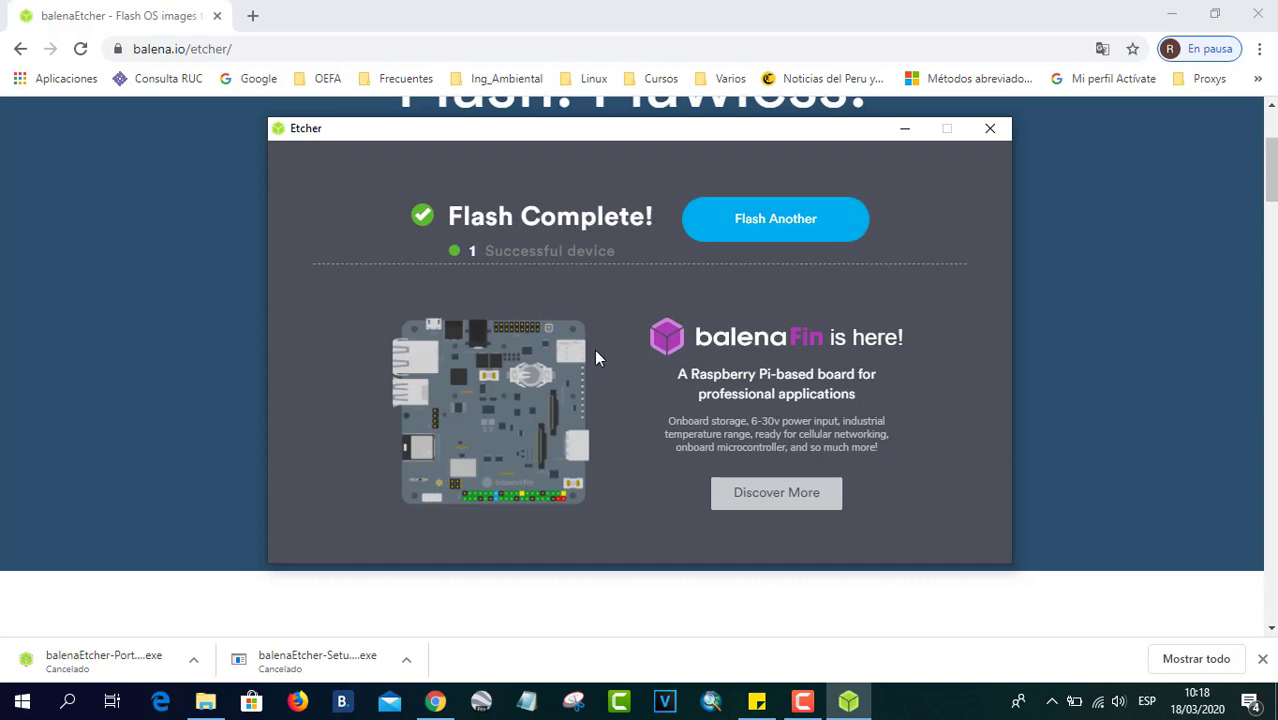
- Open File Explorer and check the computer's devices and drives under Este equipo
key(super+e)
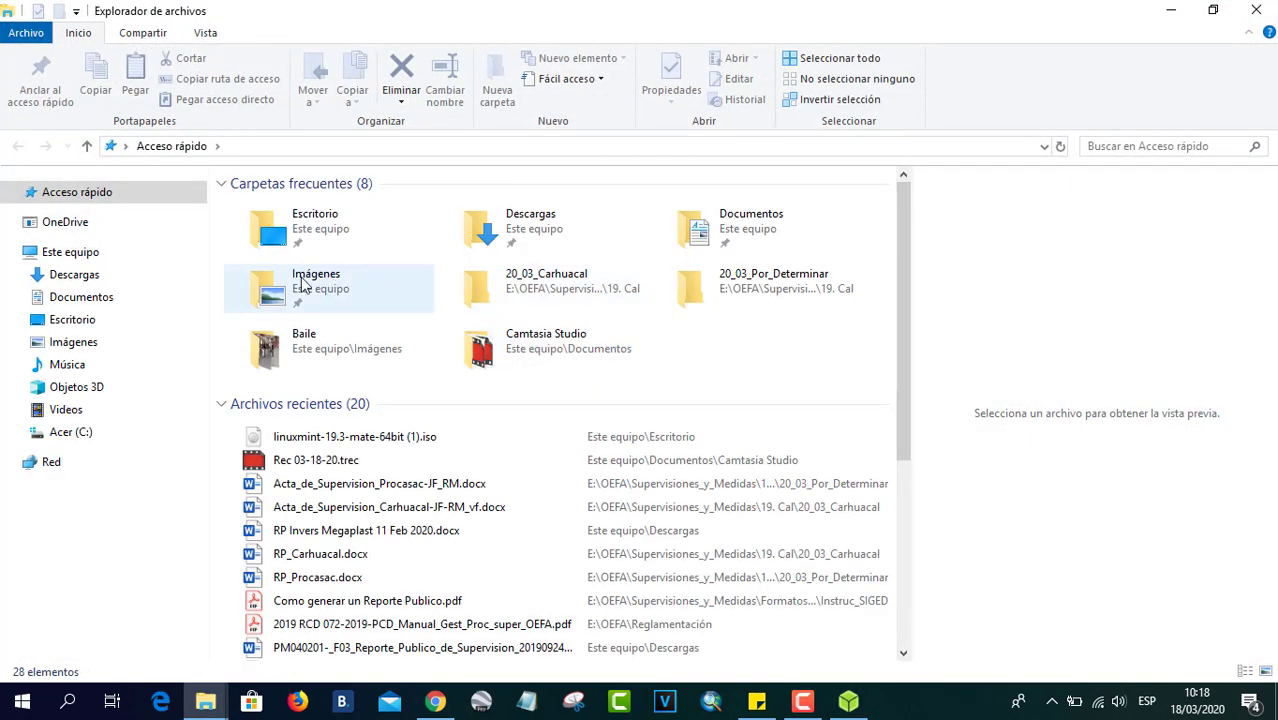
click(64, 437)
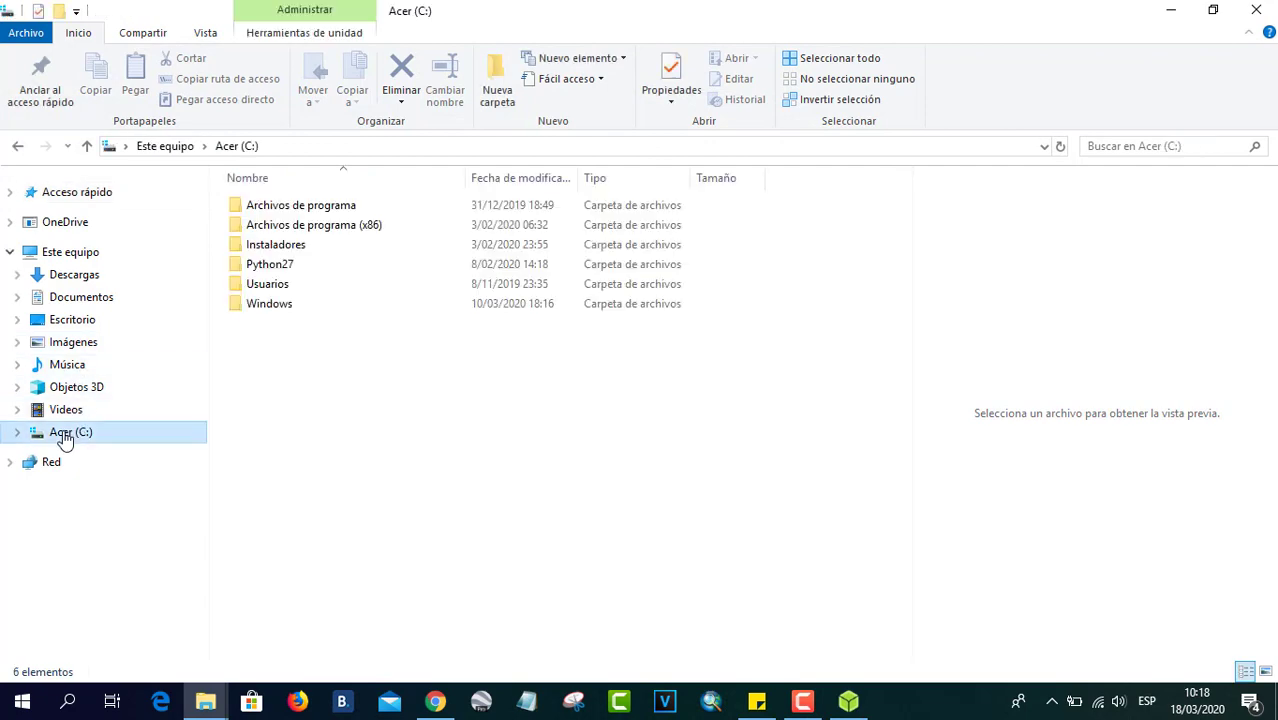
click(80, 256)
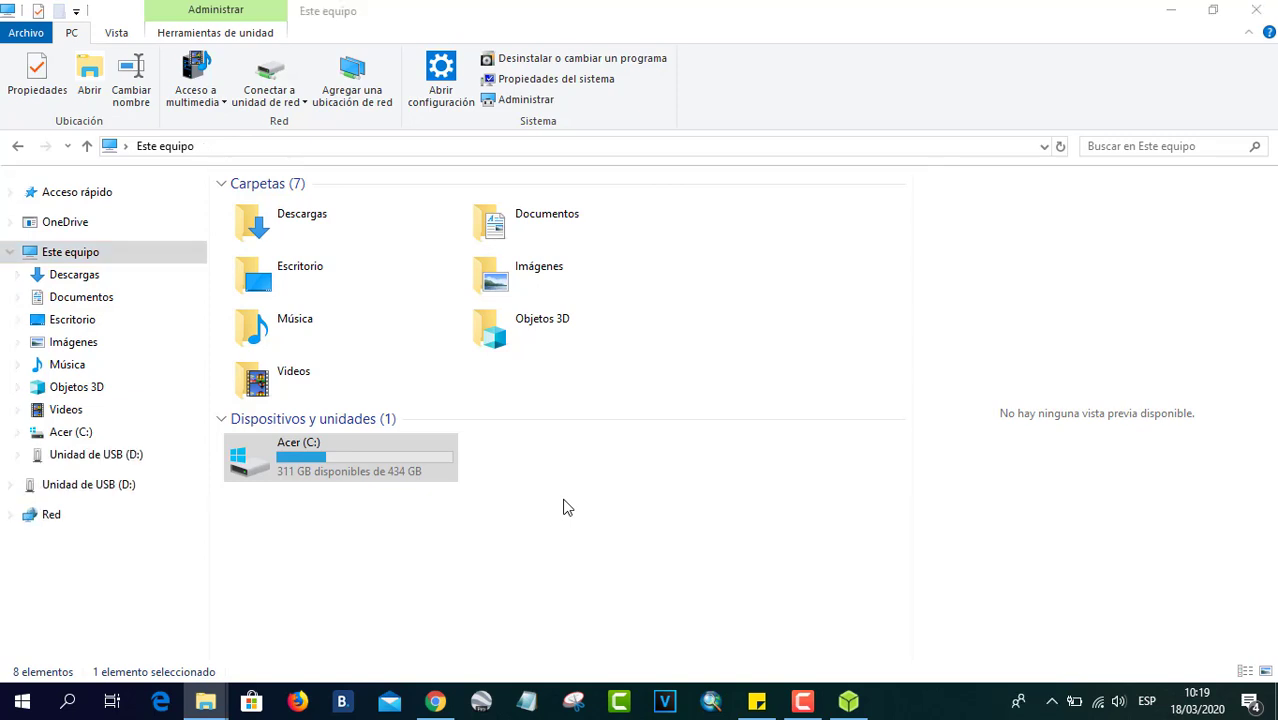
- Examine the contents of the USB drive (D:), down to the boot folder inside efi
click(108, 458)
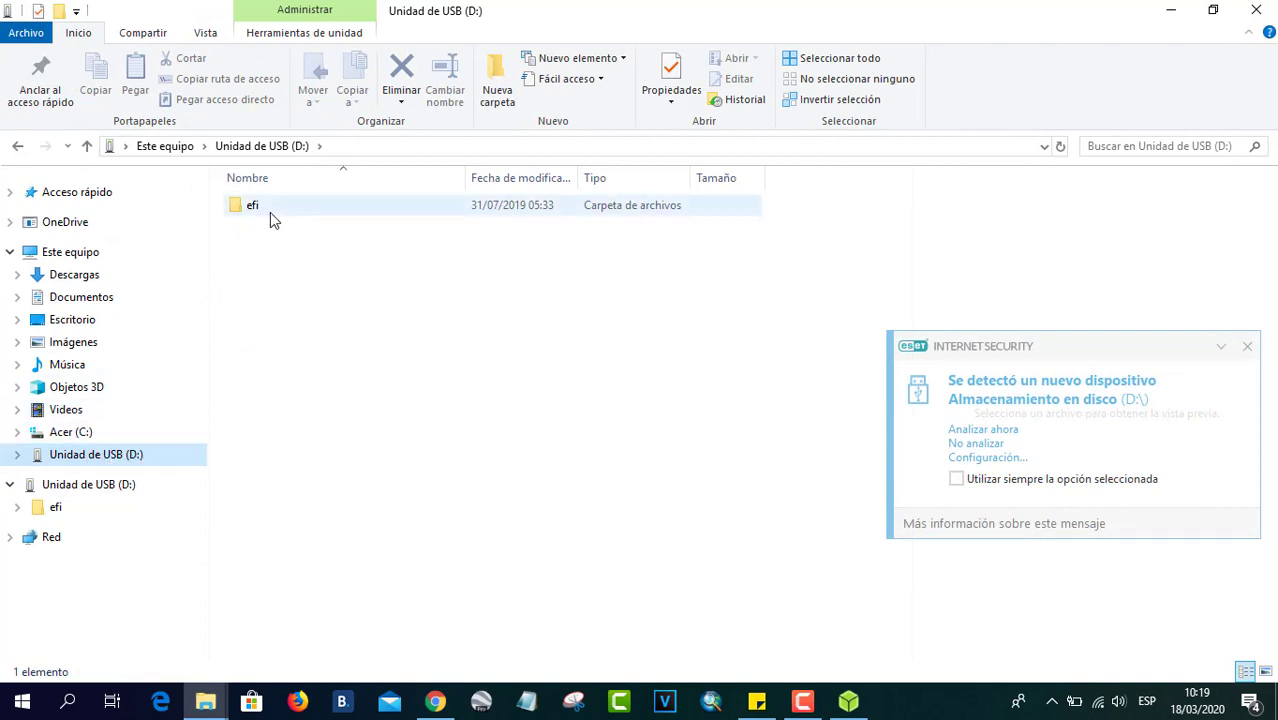
double_click(267, 208)
double_click(258, 207)
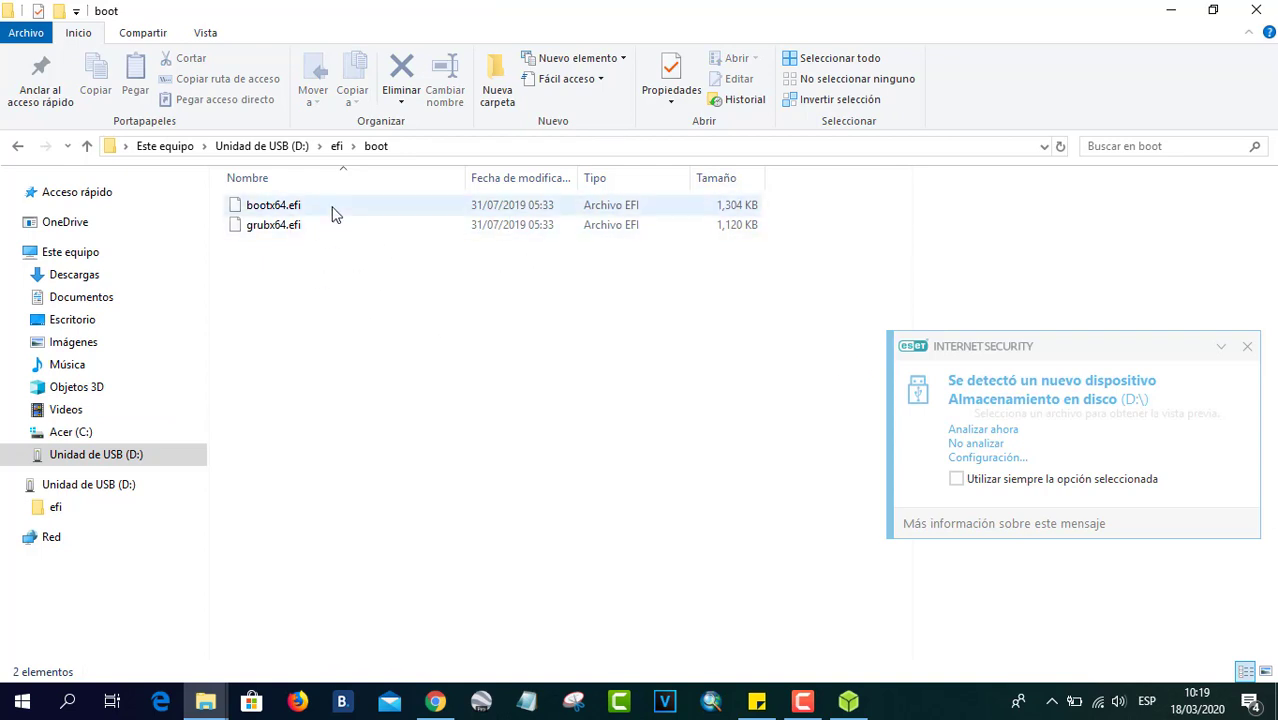
- Return to the root of the USB drive (D:), recheck its efi folder, and switch back to Etcher
click(100, 454)
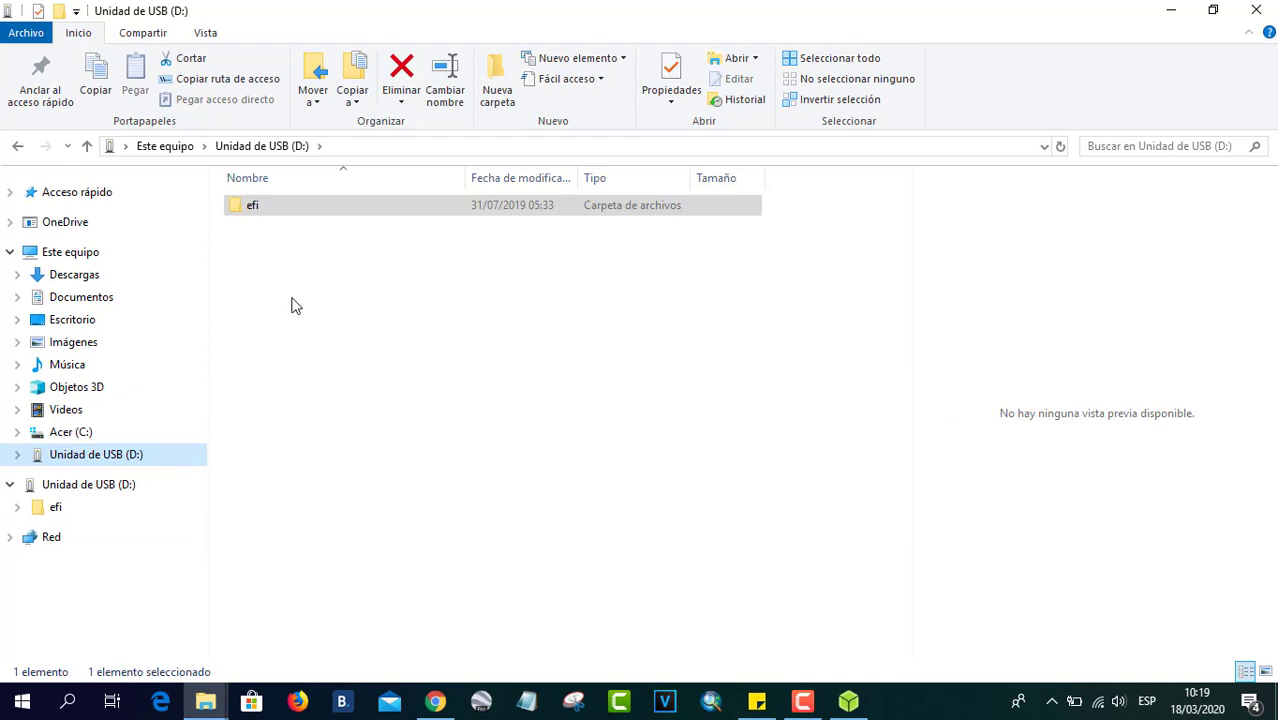
click(283, 209)
double_click(283, 205)
double_click(314, 208)
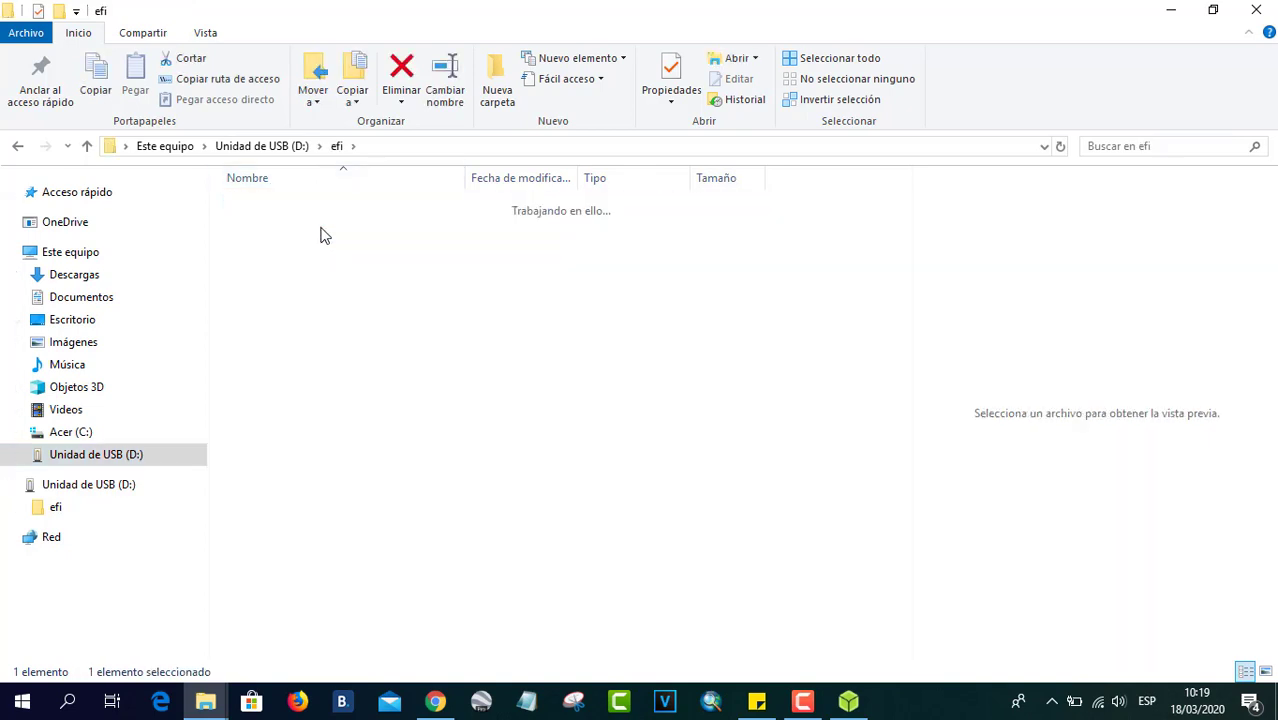
click(100, 455)
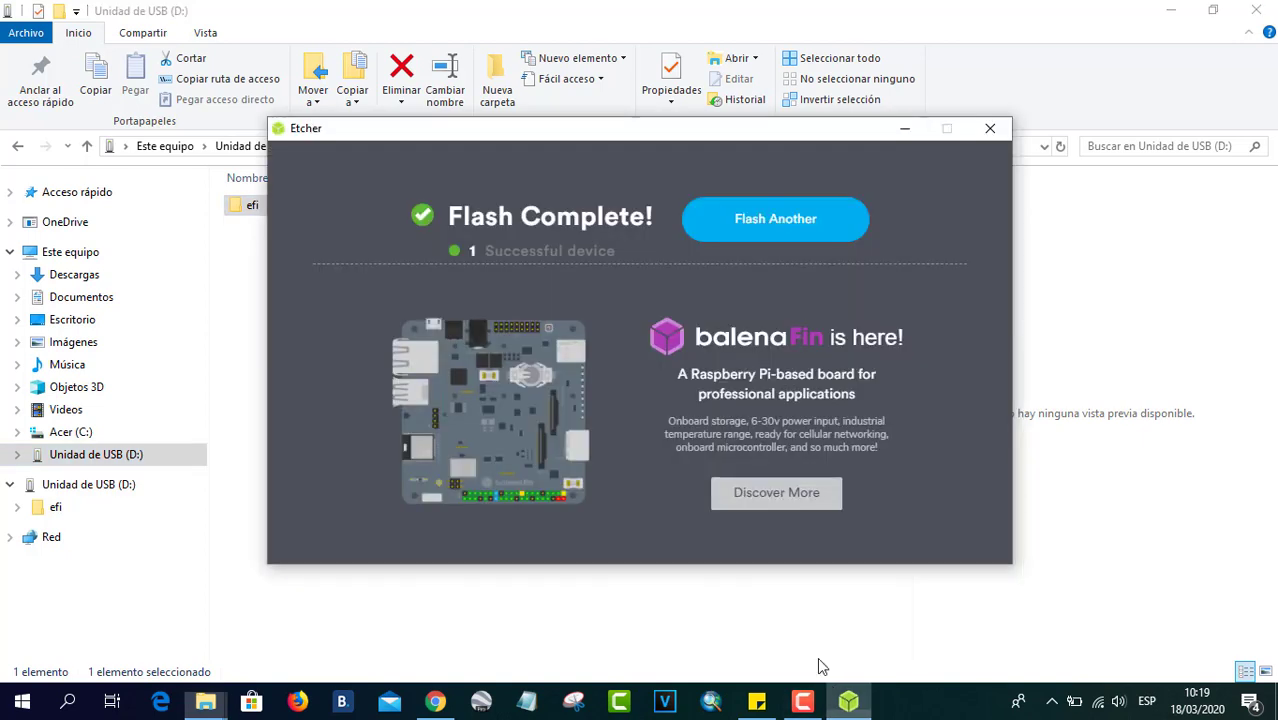
click(848, 700)
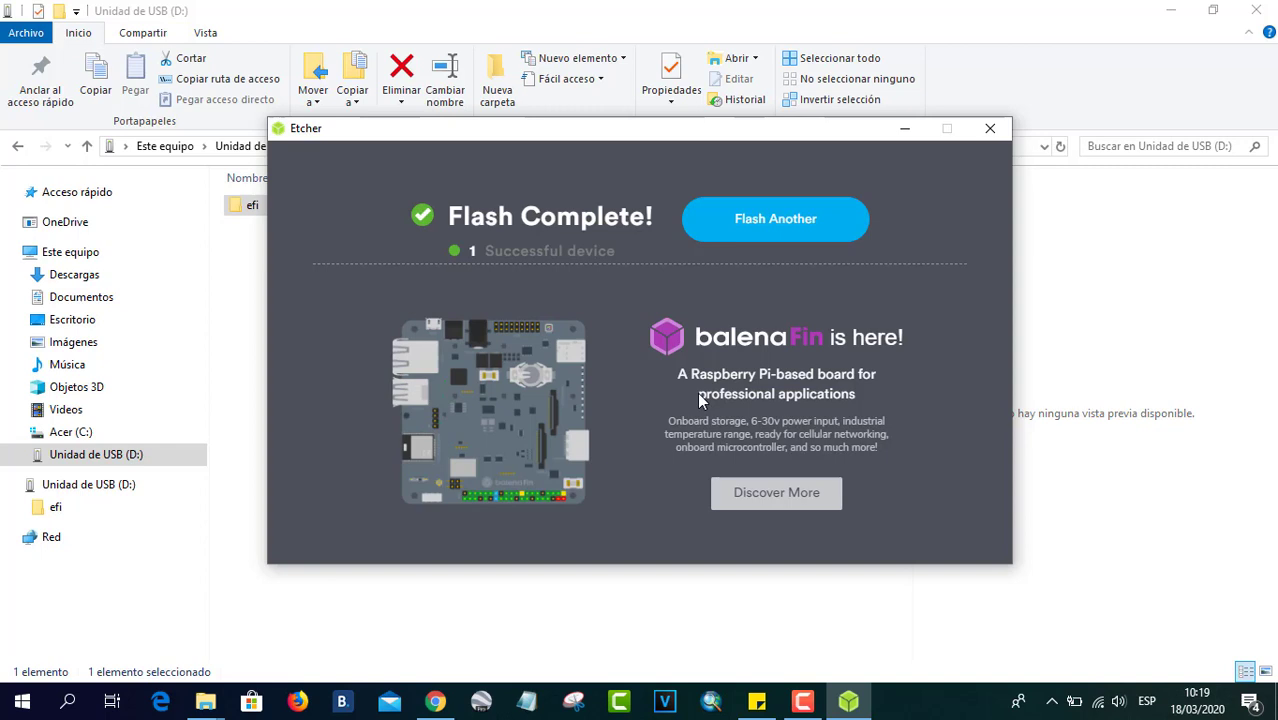